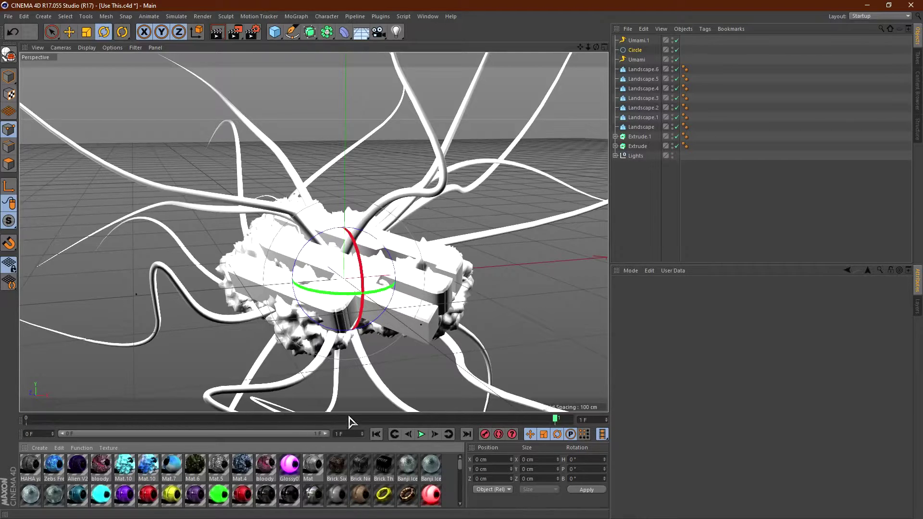
Step: Drag the viewport separator upward to expand the Material Manager's saved-material library
drag(311, 415, 404, 199)
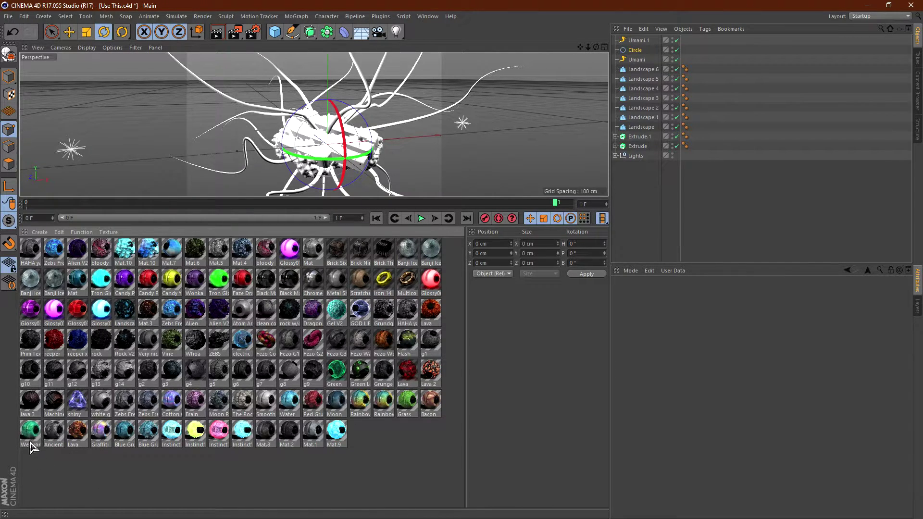
Step: Apply Weaponized 115 BO2 to Extrude.1 and Extrude, then start a test render
click(33, 438)
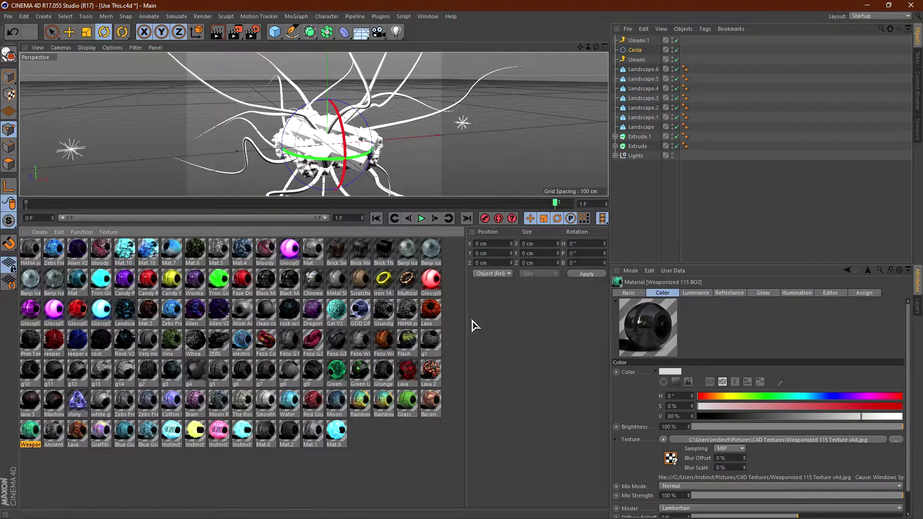
mouse_move(29, 436)
mouse_down()
mouse_move(641, 156)
mouse_move(648, 136)
mouse_up()
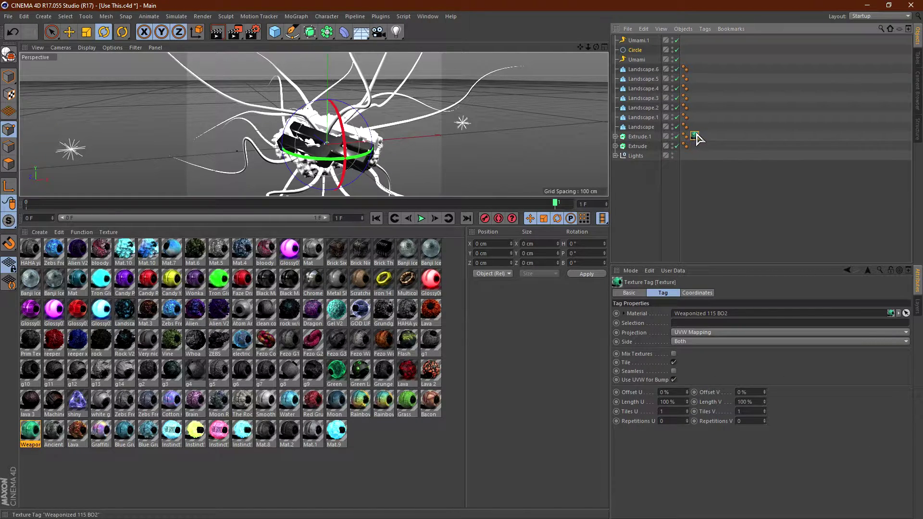
ctrl+drag(694, 139, 694, 146)
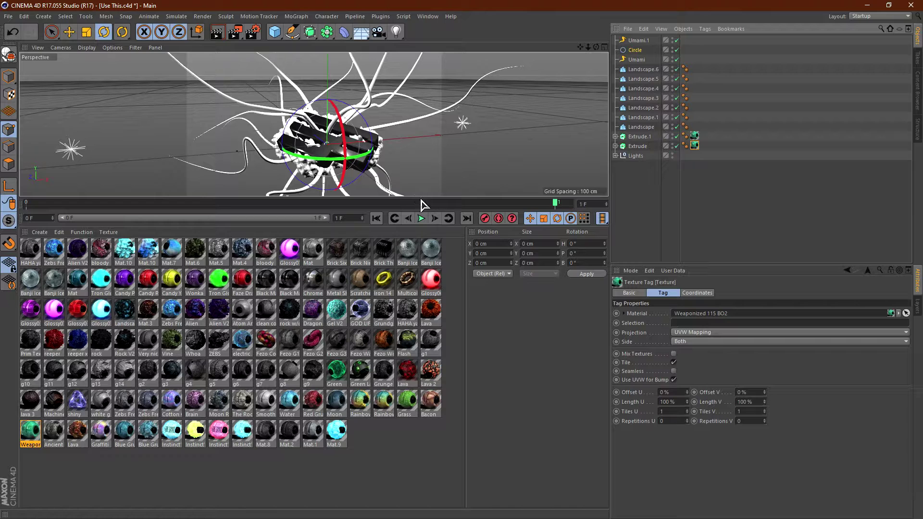
drag(421, 197, 421, 390)
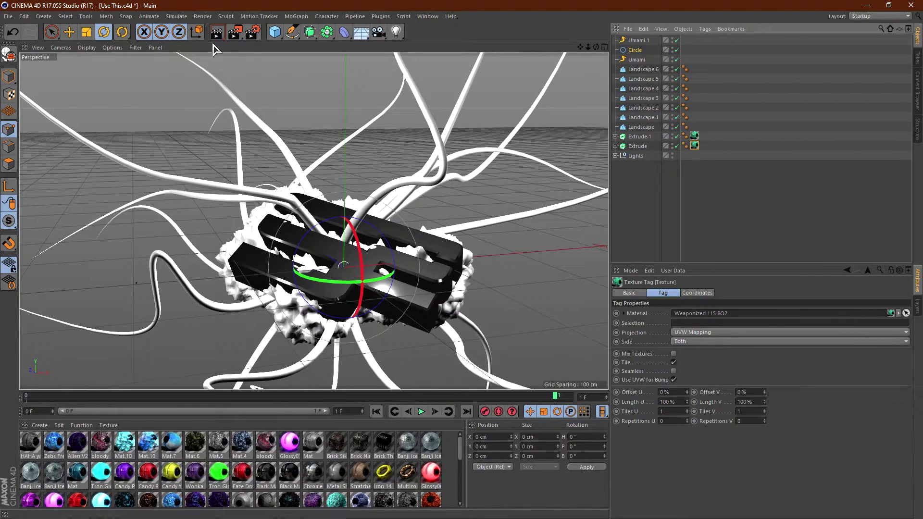
click(218, 36)
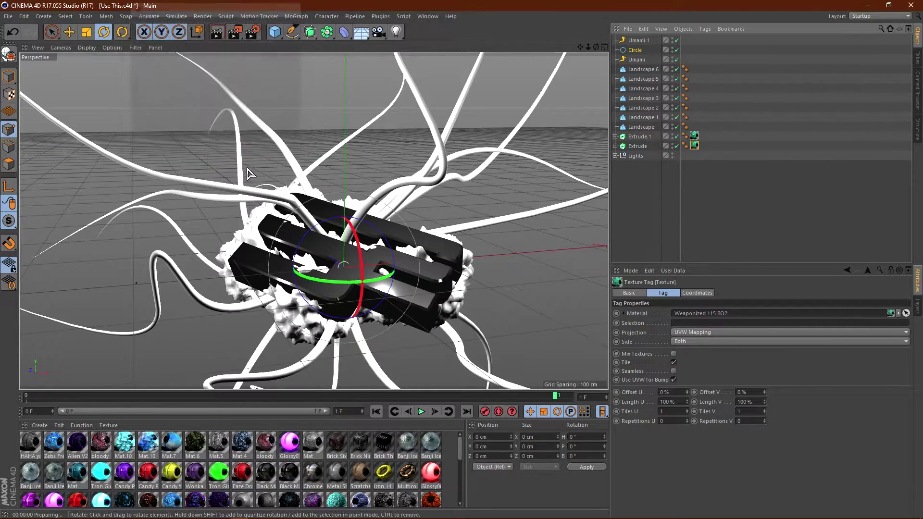
Step: Hide landscapes and tendrils, render the black logo past the asset warning, re-expand the library
click(678, 173)
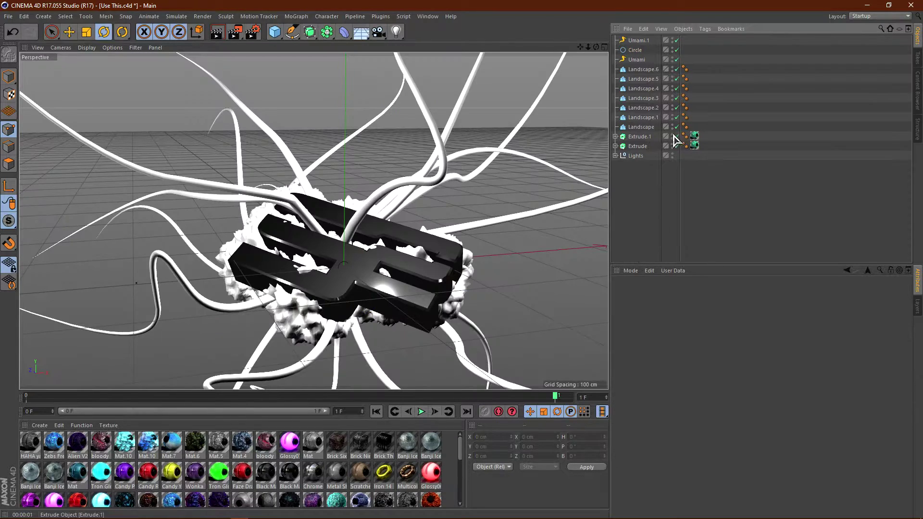
drag(677, 129, 677, 40)
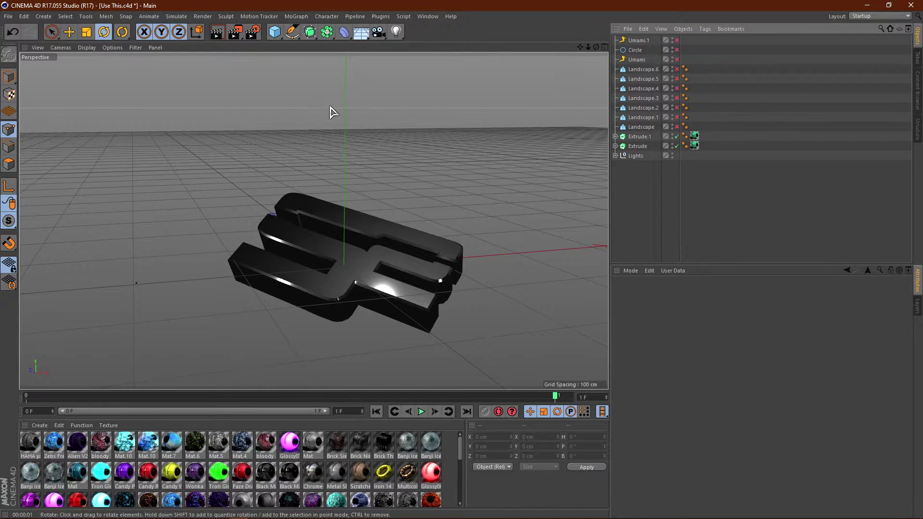
click(218, 36)
click(199, 151)
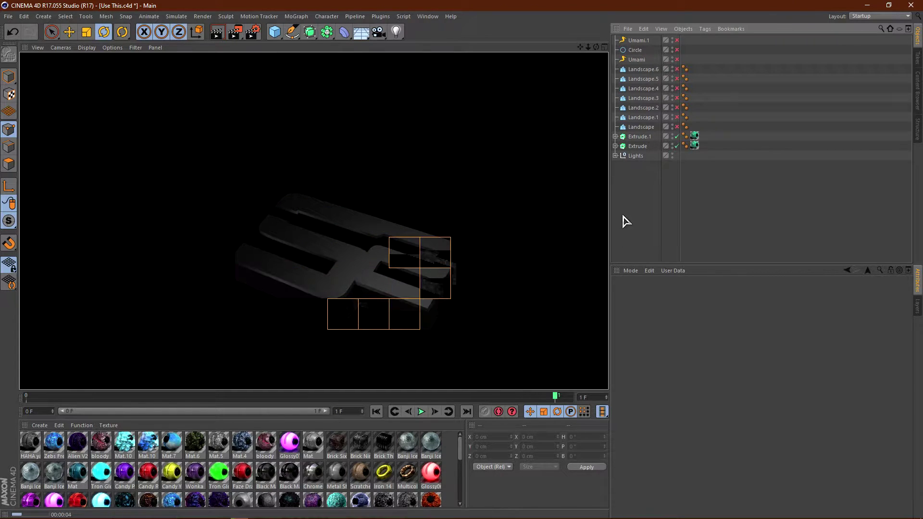
click(400, 378)
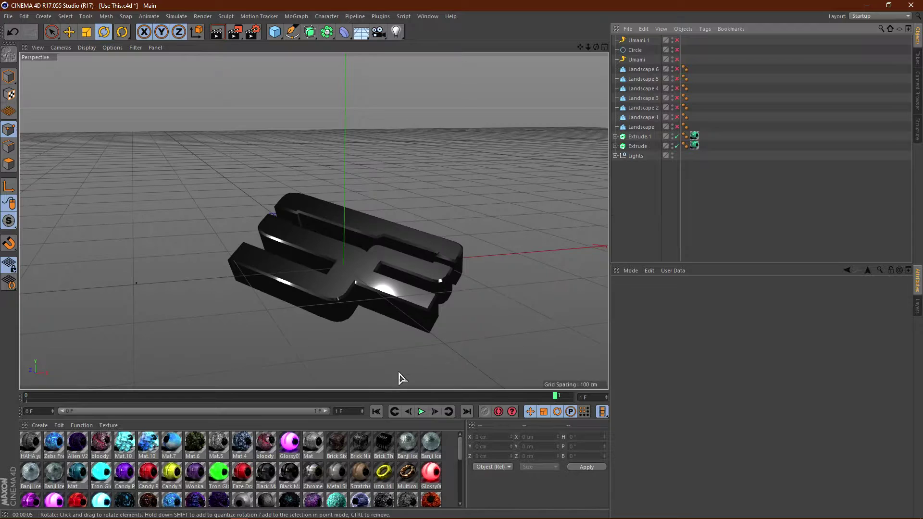
drag(377, 385, 377, 160)
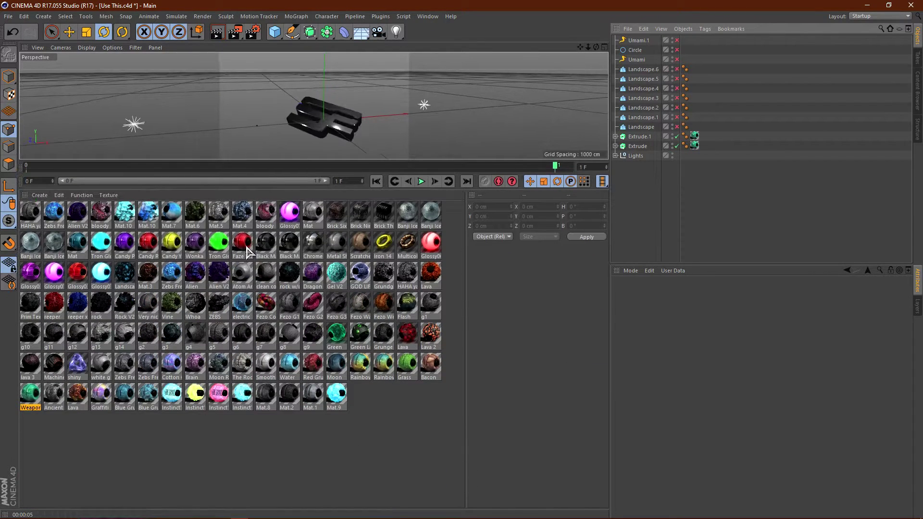
Step: Open Weaponized 115 BO2 in the Material Editor to view its colour texture
click(28, 398)
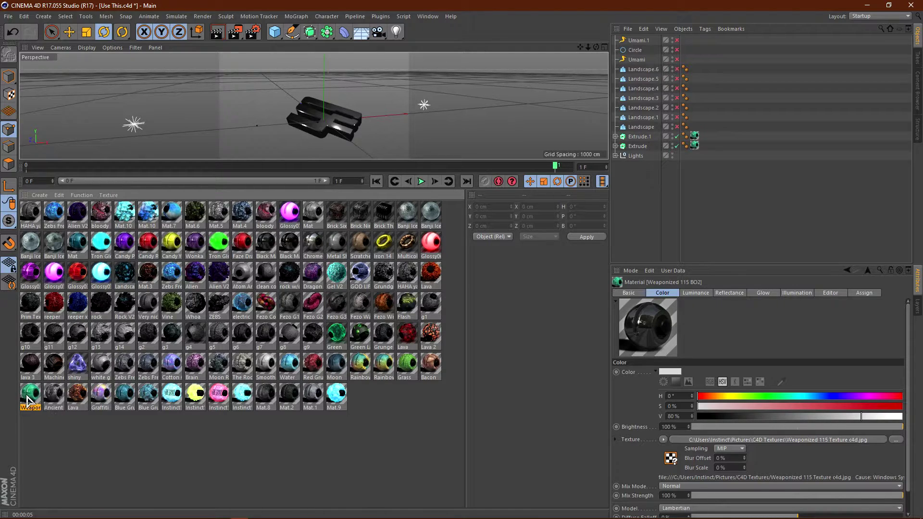
double_click(32, 398)
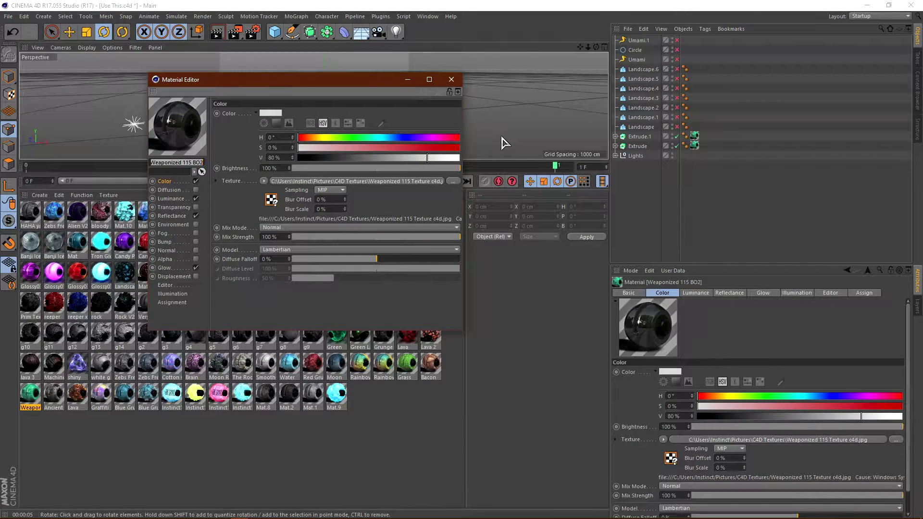
Step: Relink the colour texture to Desktop's Weaponized 115 Texture c4d and close the editor
click(452, 181)
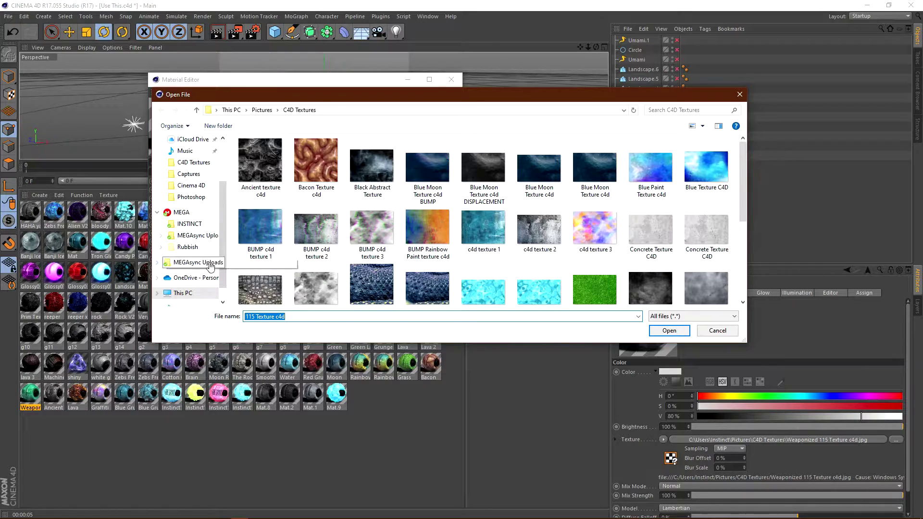
mouse_move(192, 235)
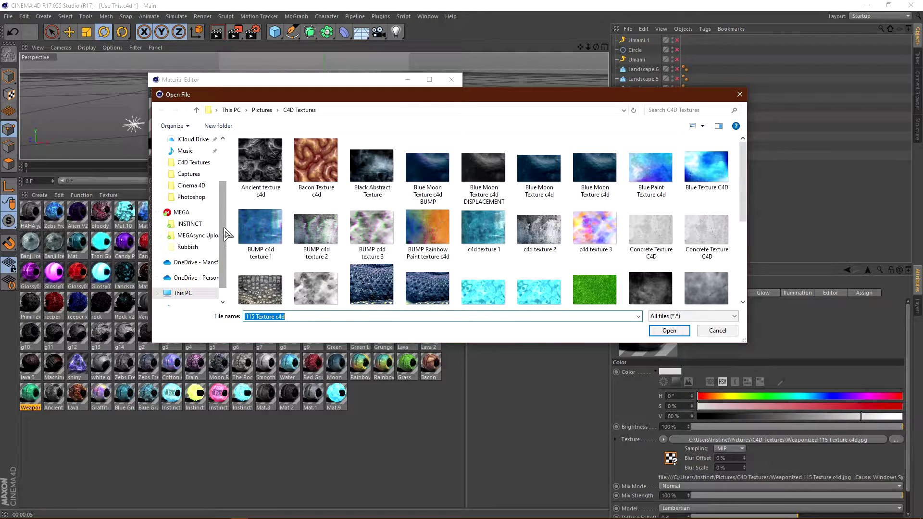
scroll(226, 234, up, 1)
scroll(226, 234, up, 1)
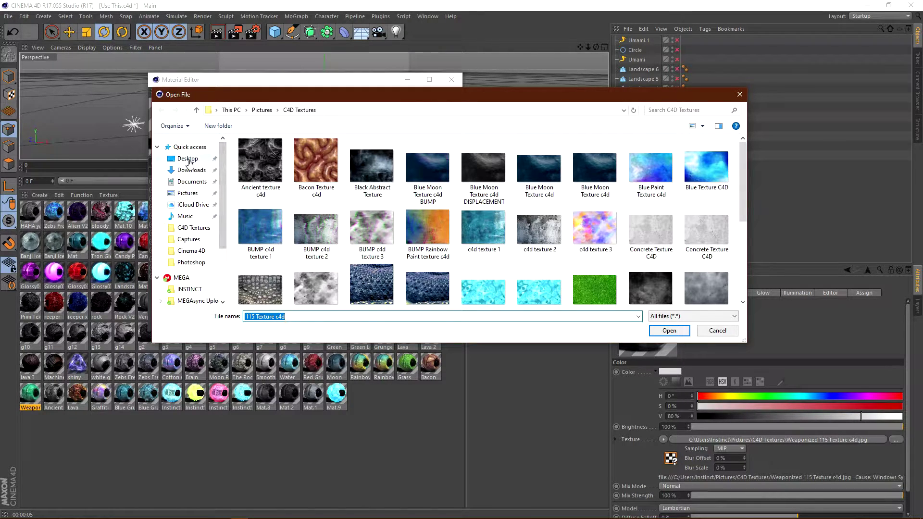
click(189, 162)
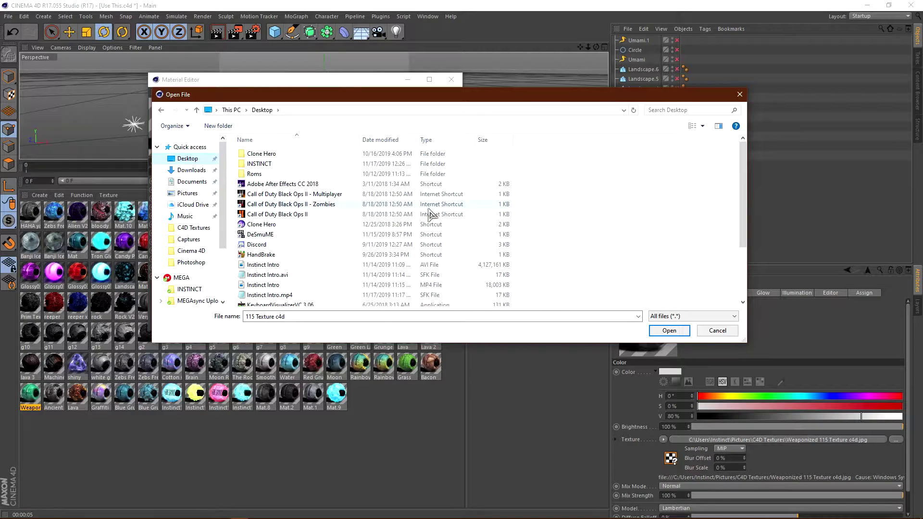
drag(745, 180, 740, 247)
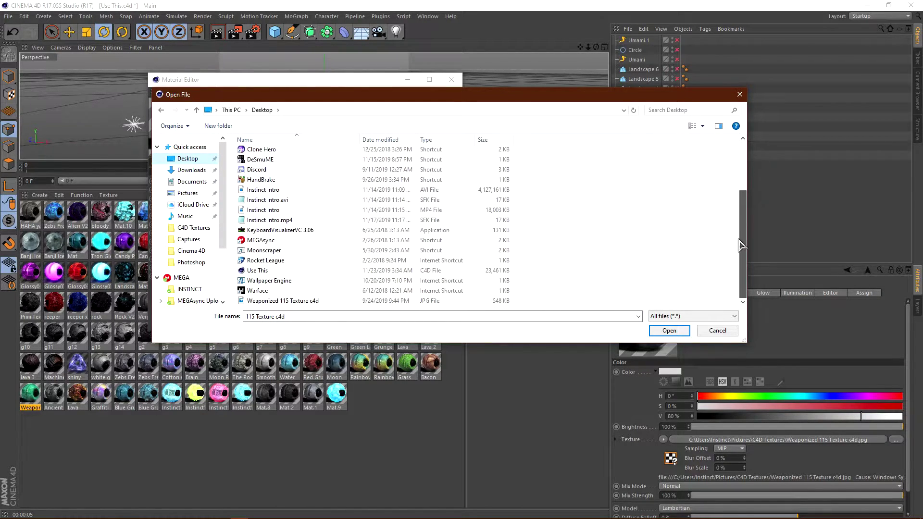
scroll(328, 247, up, 2)
scroll(328, 247, down, 2)
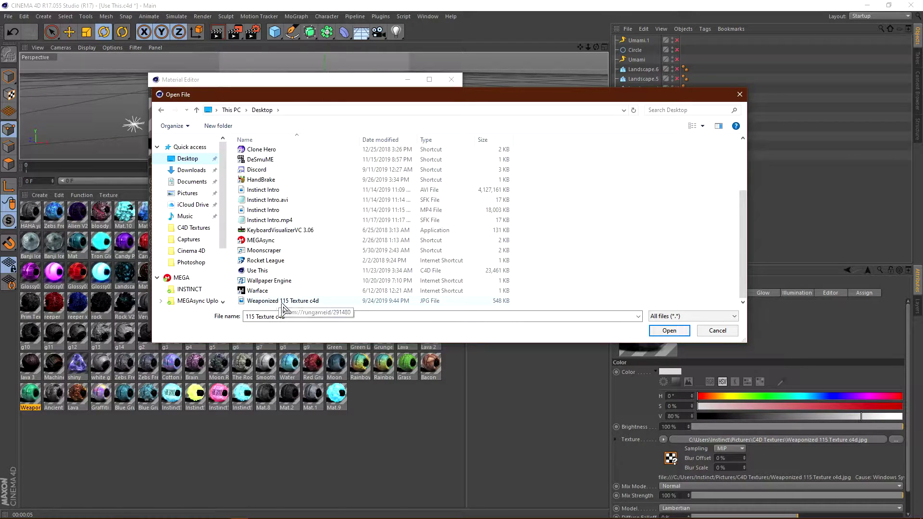
mouse_move(274, 301)
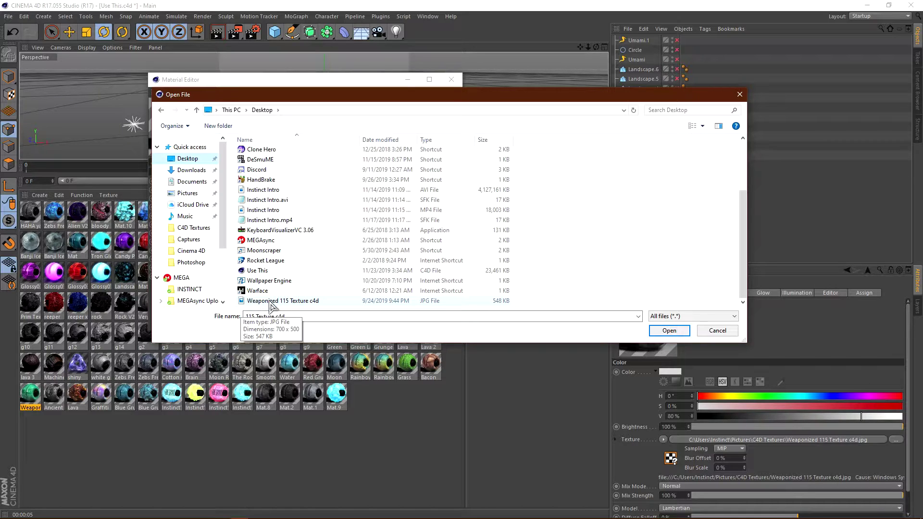
double_click(252, 301)
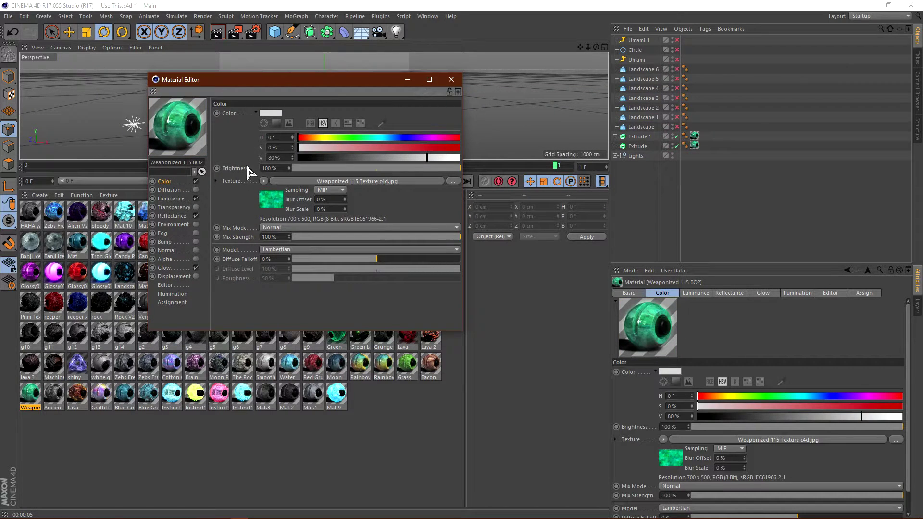
click(452, 79)
Step: Set Extrude.1's texture tag projection to Cubic
drag(379, 213, 379, 412)
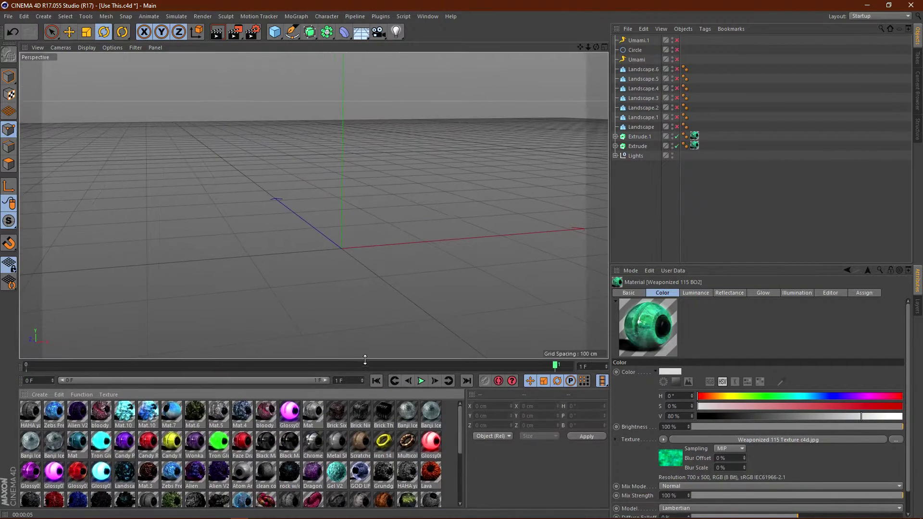
click(694, 137)
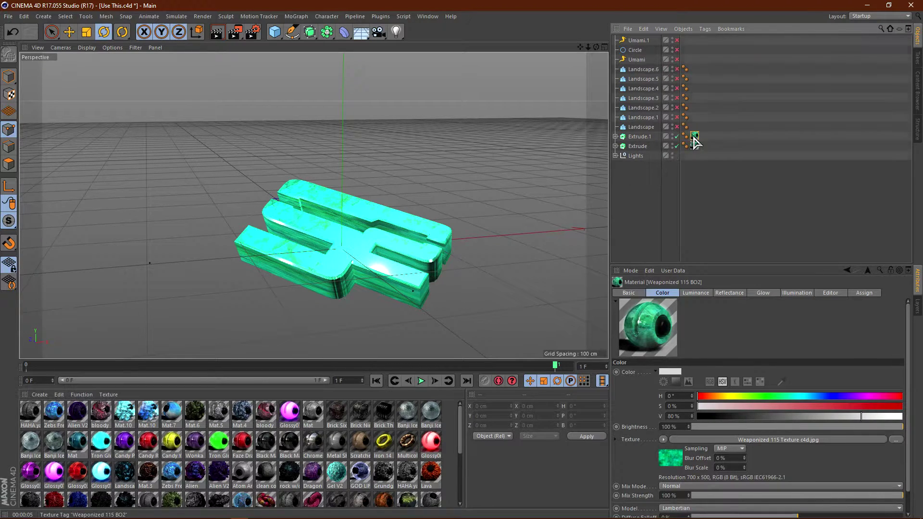
click(695, 333)
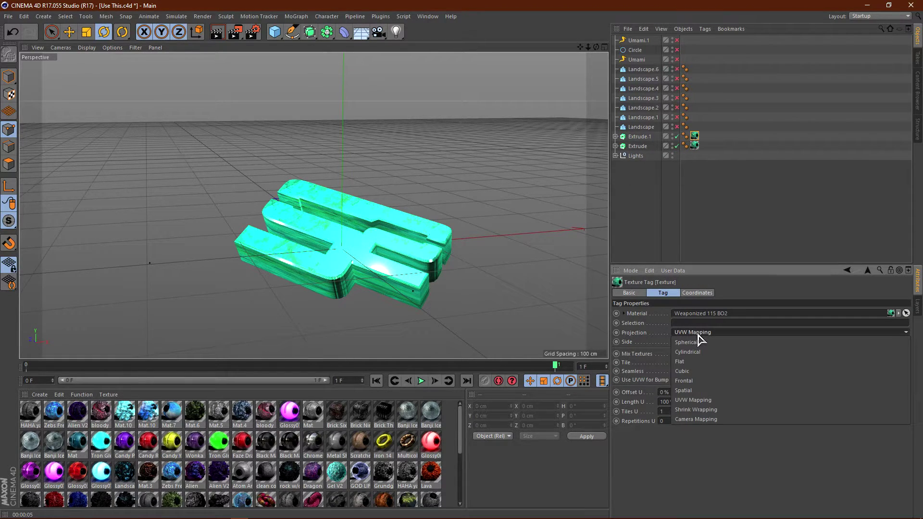
click(690, 374)
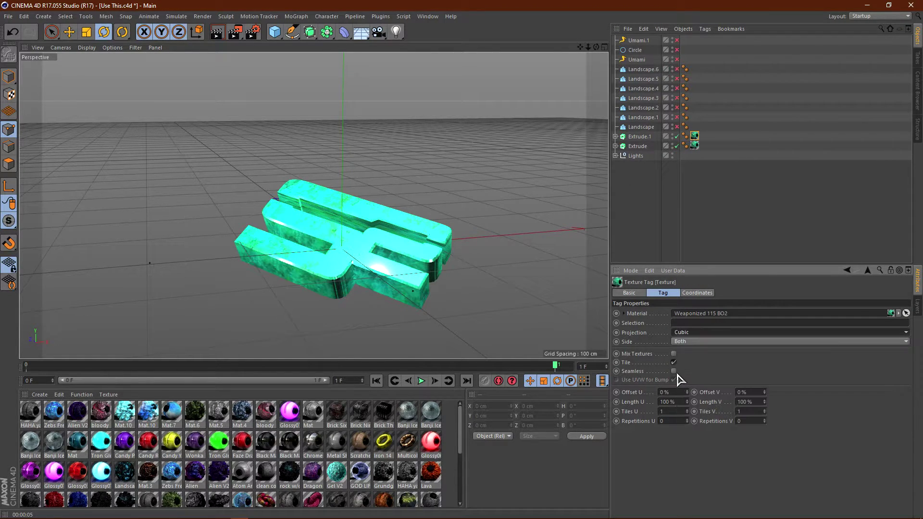
Step: Set Extrude's texture tag projection to Cubic and enlarge the 3D view
click(693, 146)
click(696, 332)
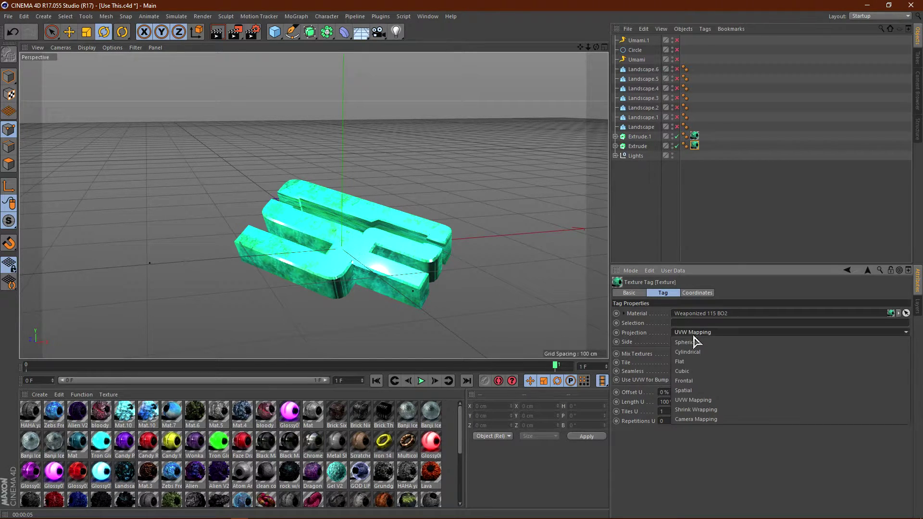
click(693, 371)
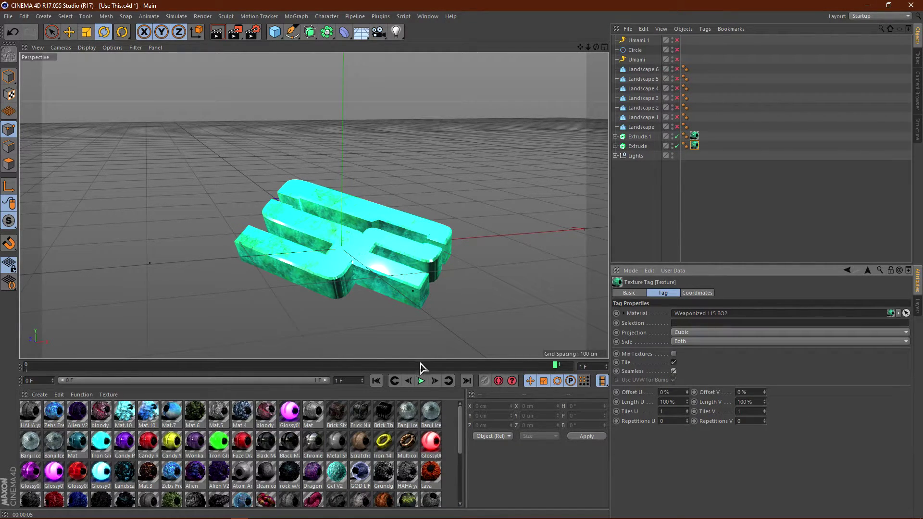
drag(426, 364, 424, 422)
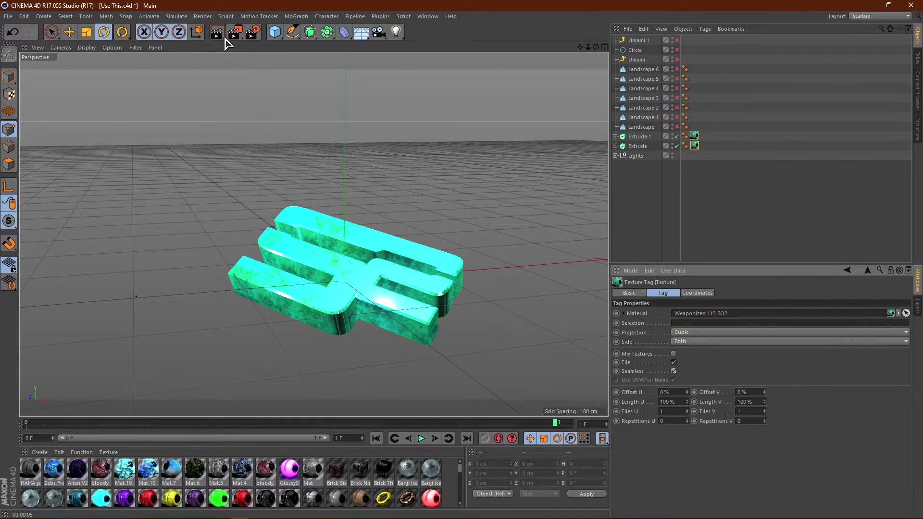
Step: Render the view to check the logo's green marble texture
click(216, 34)
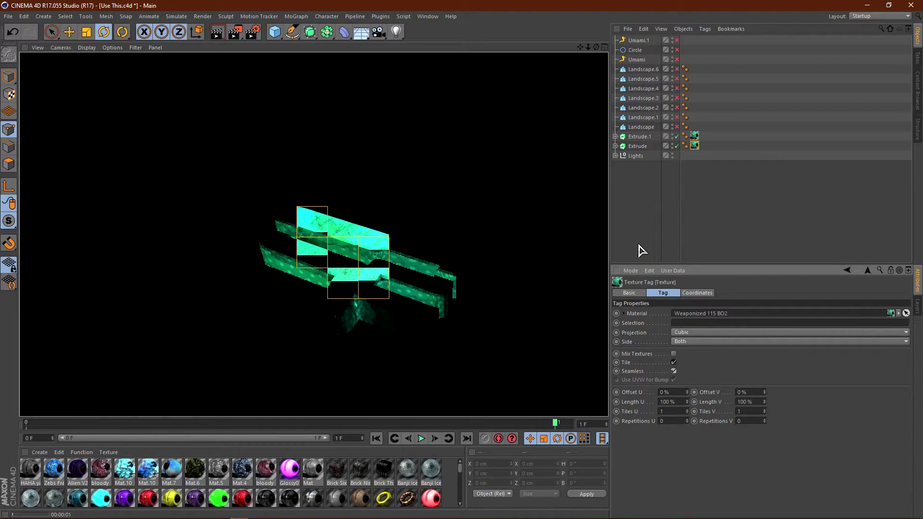